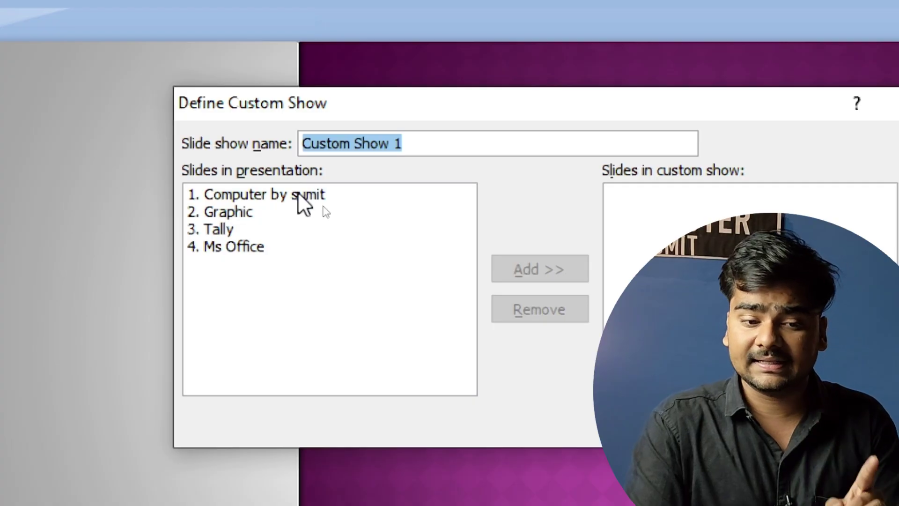
Step: Name the new custom slide show 4&2
left_click(421, 142)
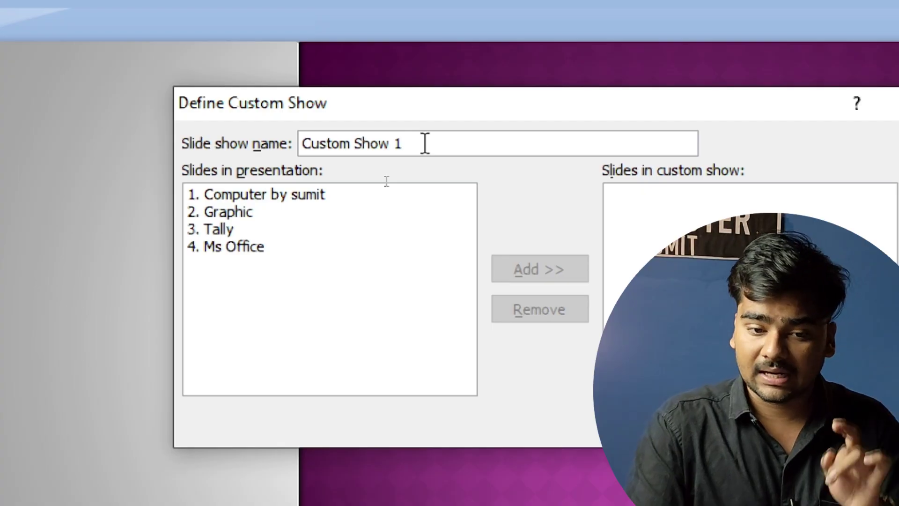
key("BackSpace")
key("BackSpace")
key("BackSpace")
key("BackSpace")
key("BackSpace")
key("BackSpace")
key("BackSpace")
key("BackSpace")
key("BackSpace")
key("BackSpace")
key("BackSpace")
key("BackSpace")
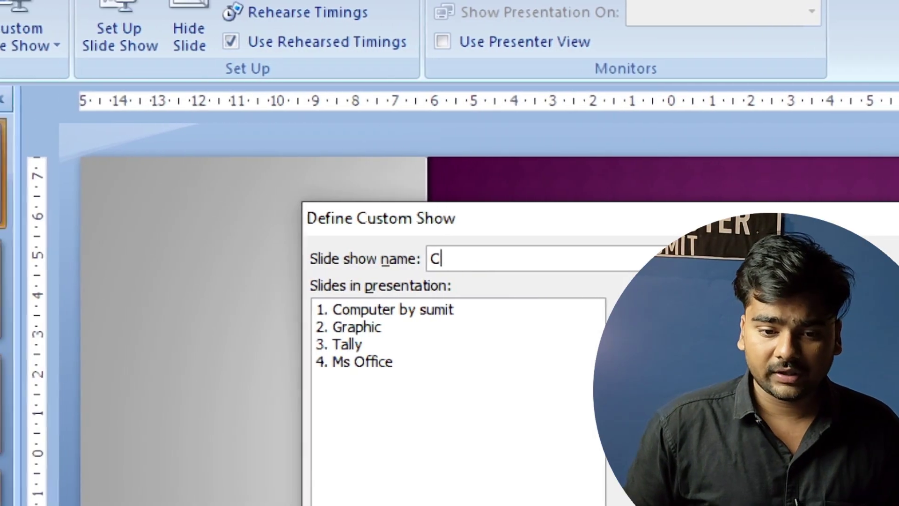
key("BackSpace")
type("4&")
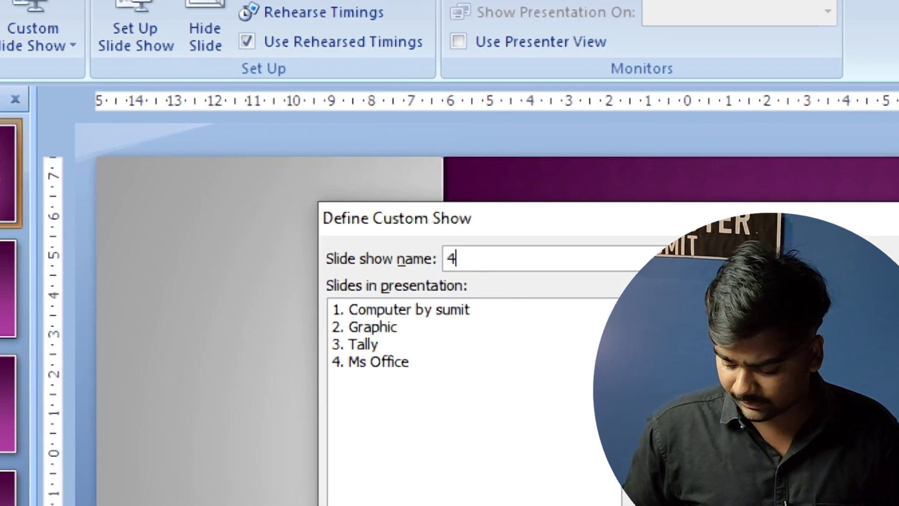
type("2")
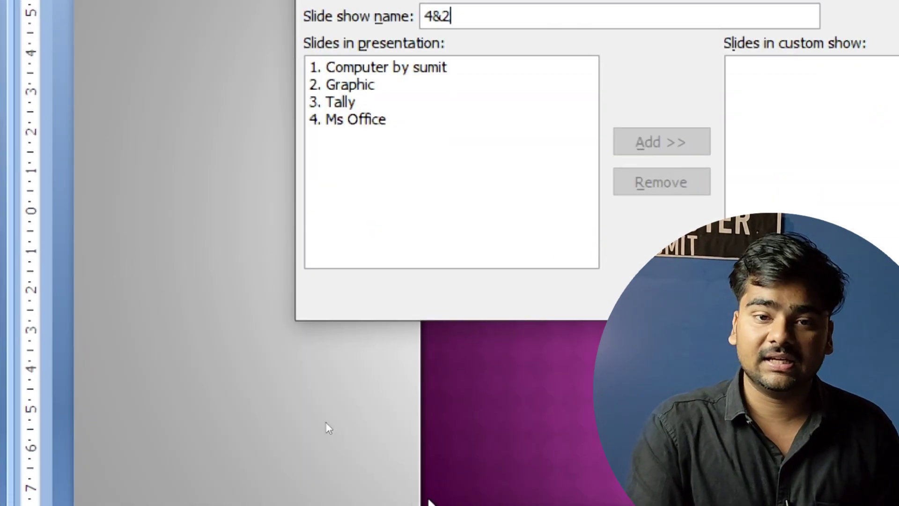
Step: Add the Ms Office slide followed by the title slide to the custom show and save its definition
left_click(354, 366)
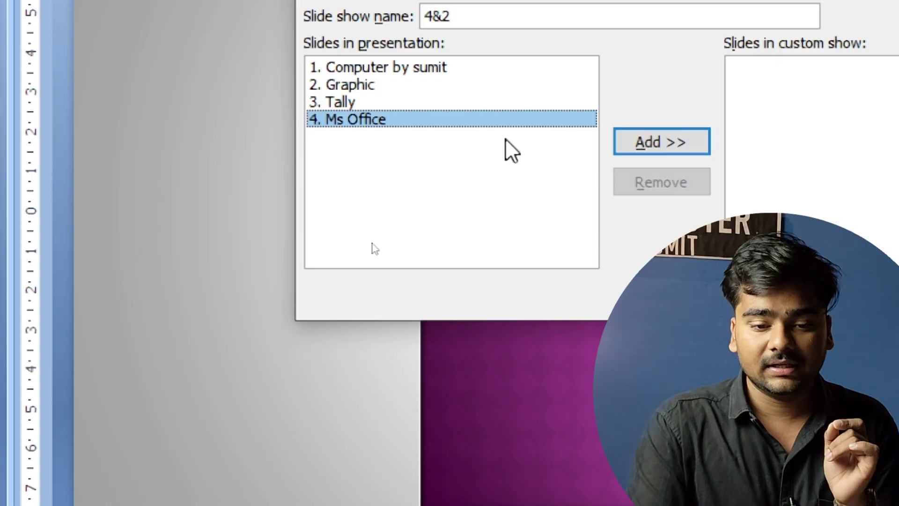
left_click(651, 143)
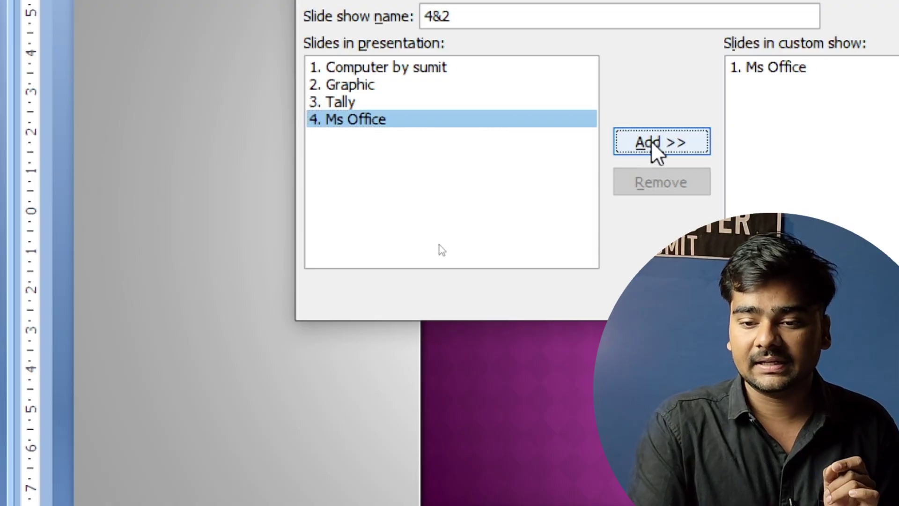
left_click(439, 68)
left_click(678, 142)
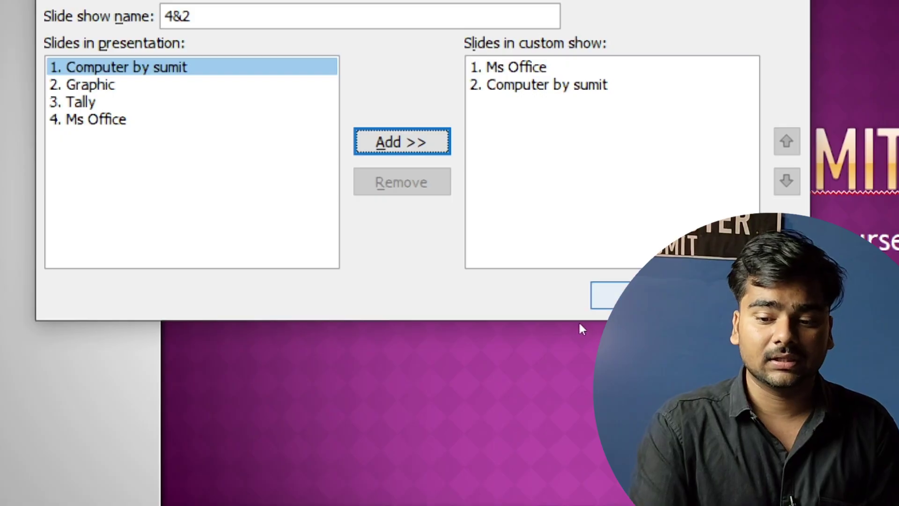
left_click(592, 304)
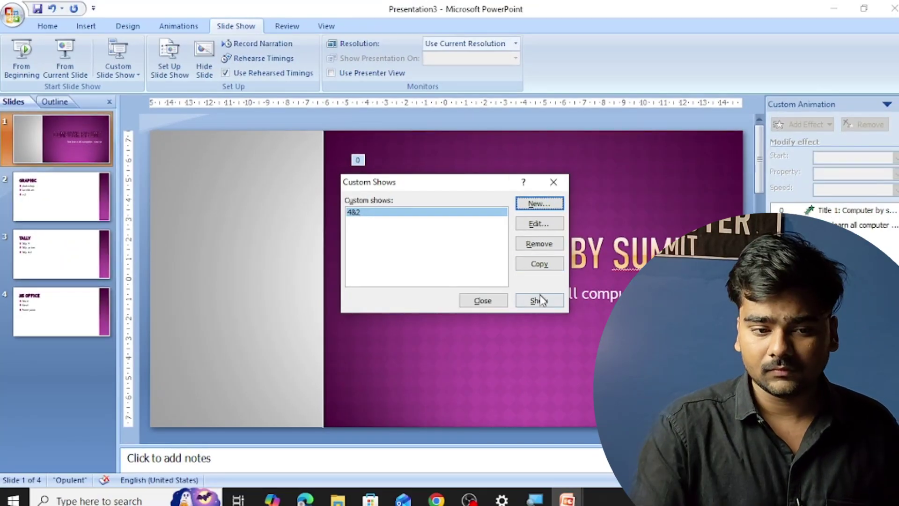
Step: Play the 4&2 custom show, rerun it through both of its slides, and return to the normal view
left_click(539, 300)
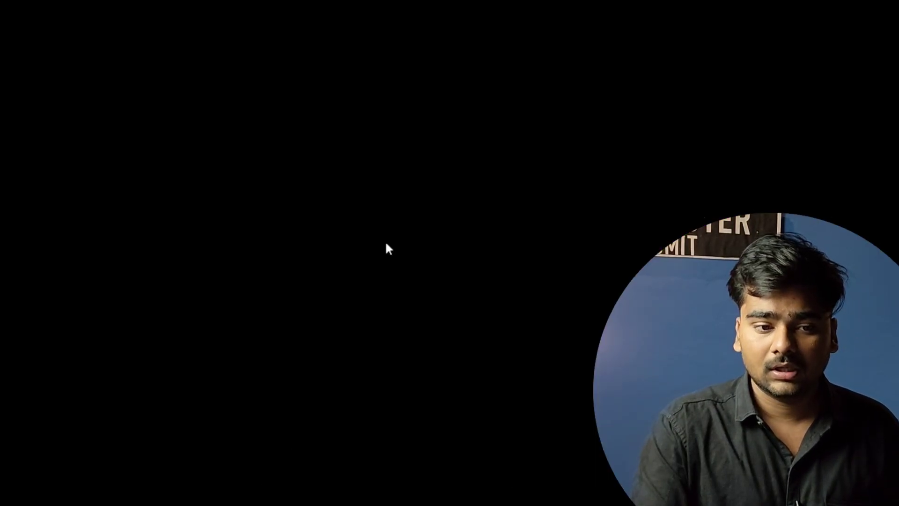
left_click(387, 247)
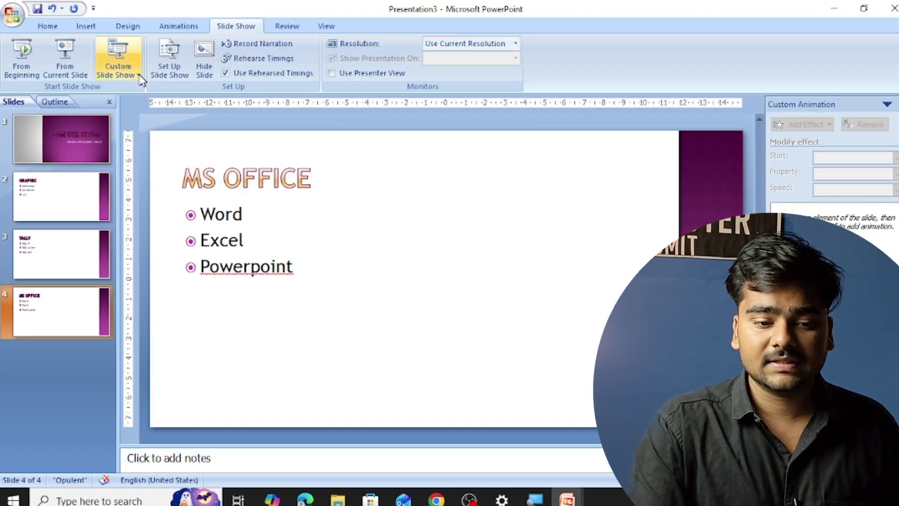
left_click(117, 71)
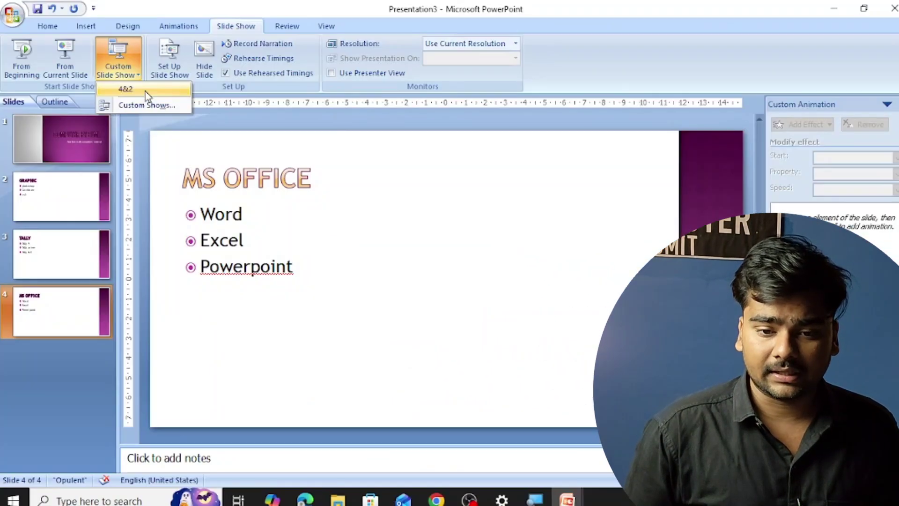
left_click(145, 91)
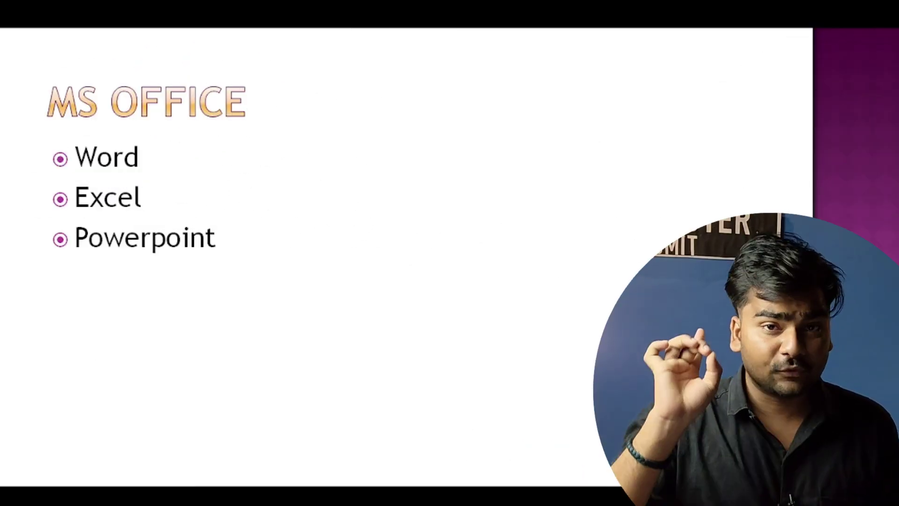
key("Right")
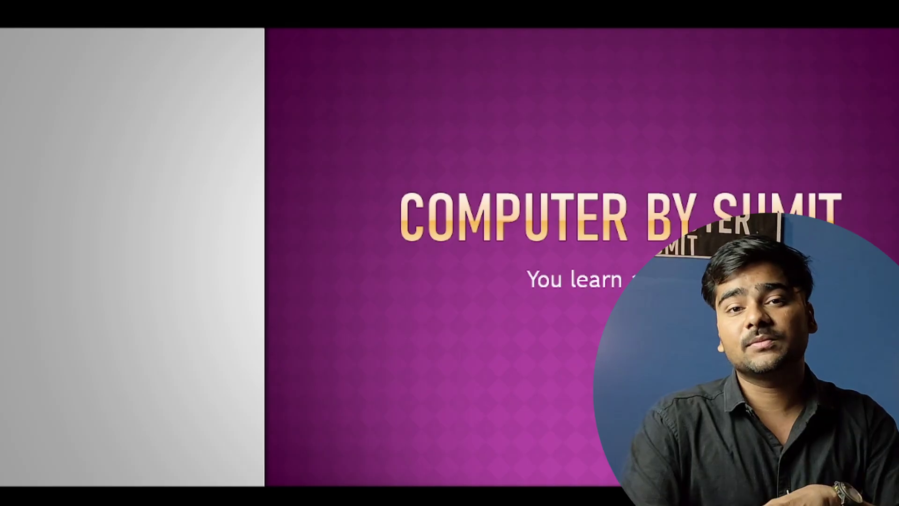
key("space")
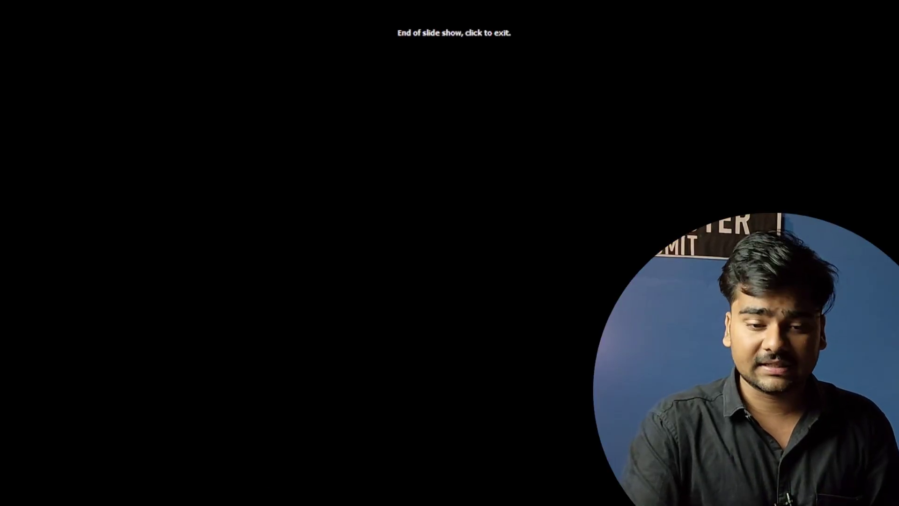
key("space")
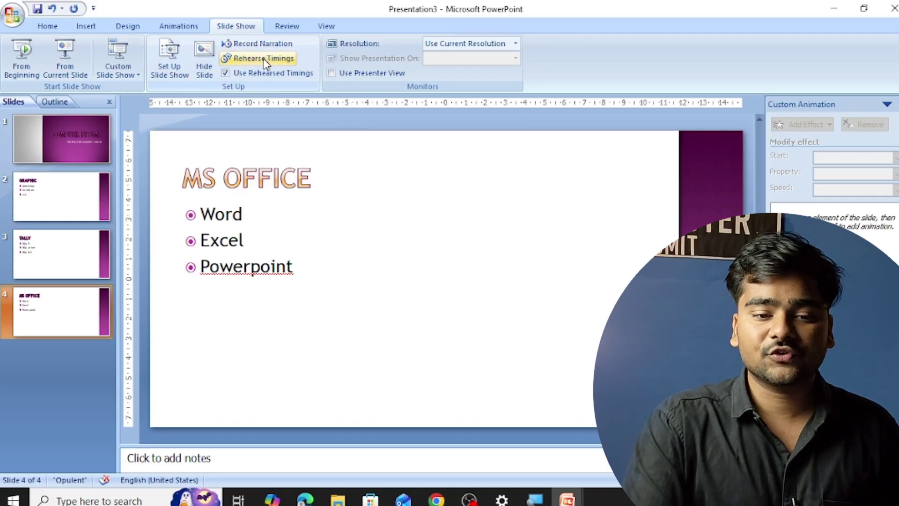
Step: Rehearse timings from the first slide with about 20, 10, 2 and 1 seconds for the four slides, and keep the new timings
left_click(68, 161)
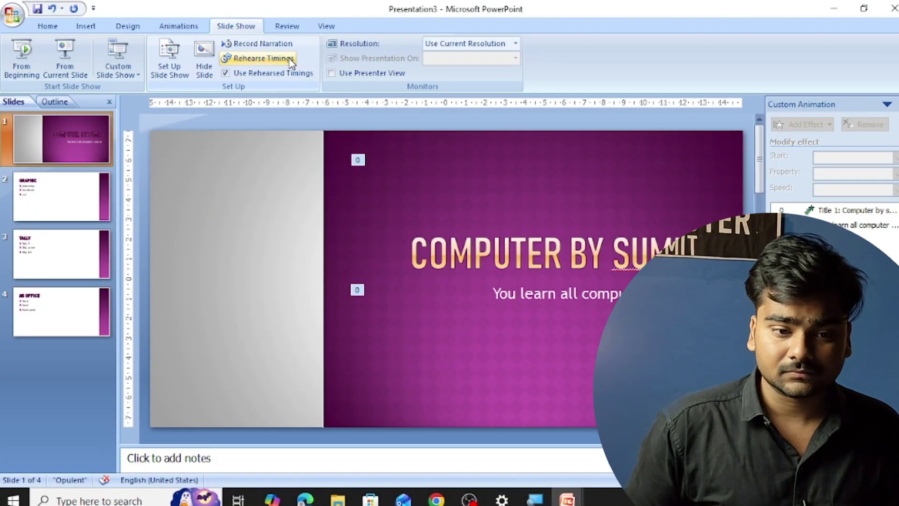
left_click(289, 61)
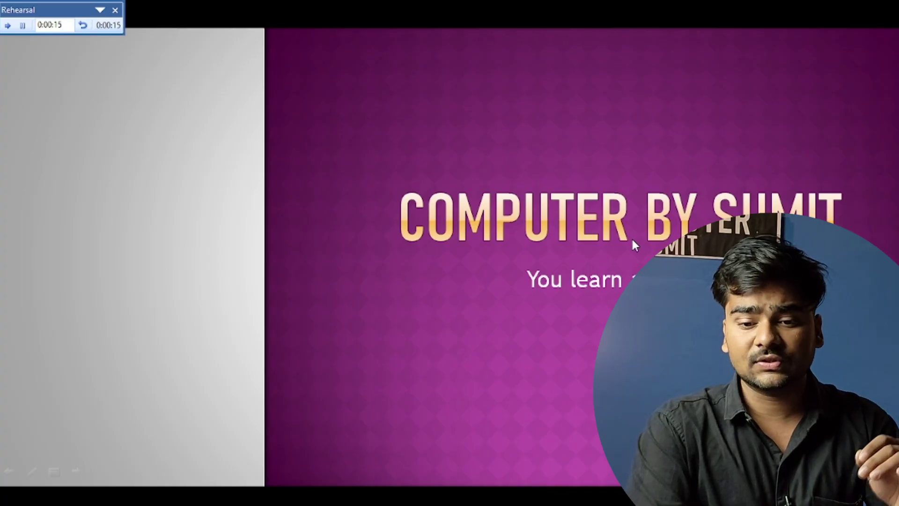
left_click(313, 224)
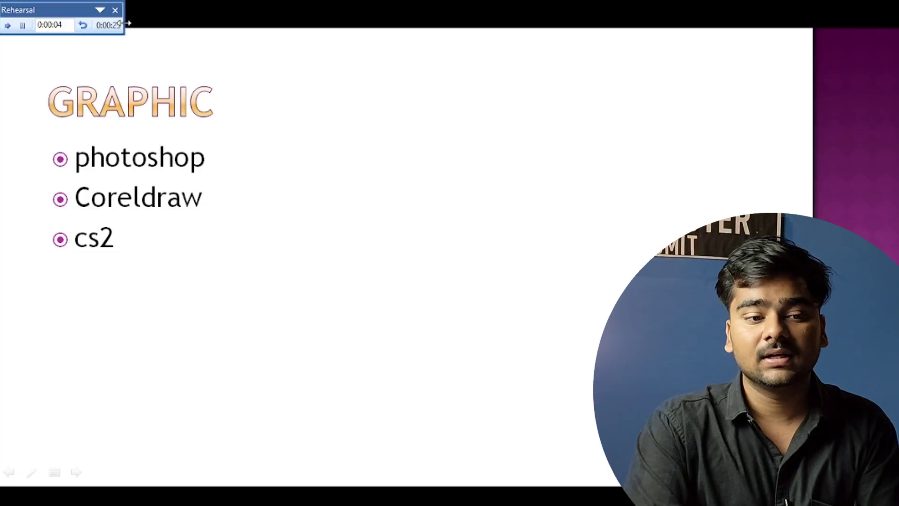
left_click(339, 132)
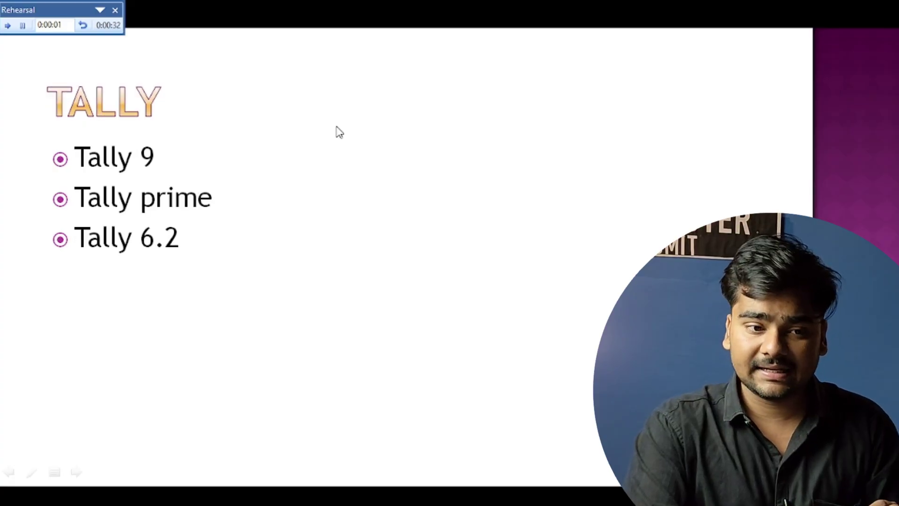
left_click(339, 133)
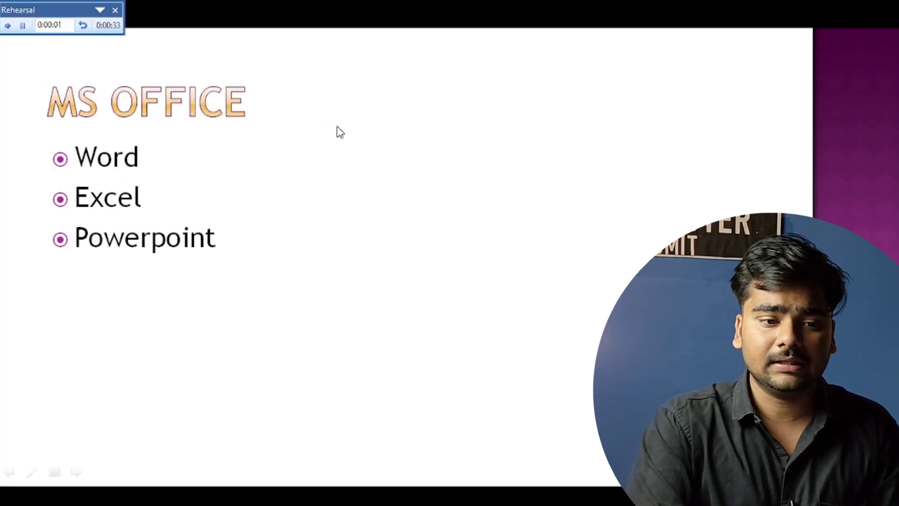
left_click(340, 132)
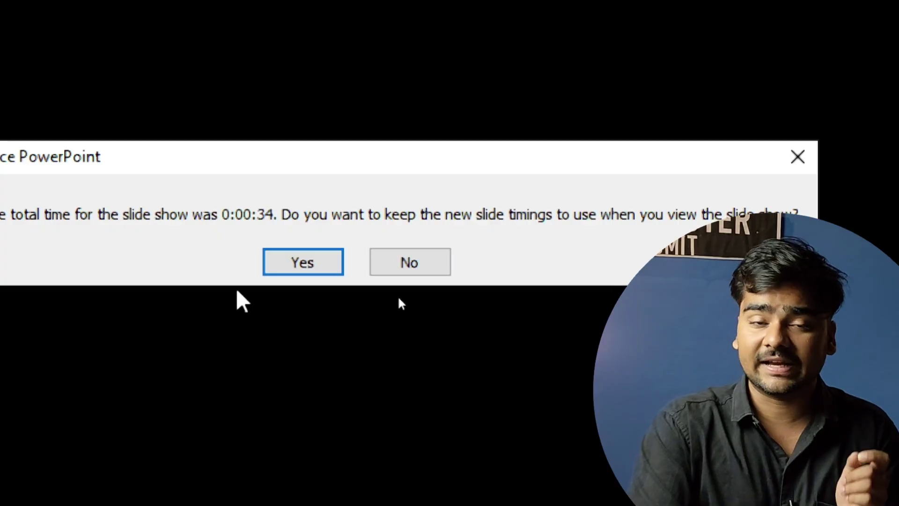
left_click(299, 264)
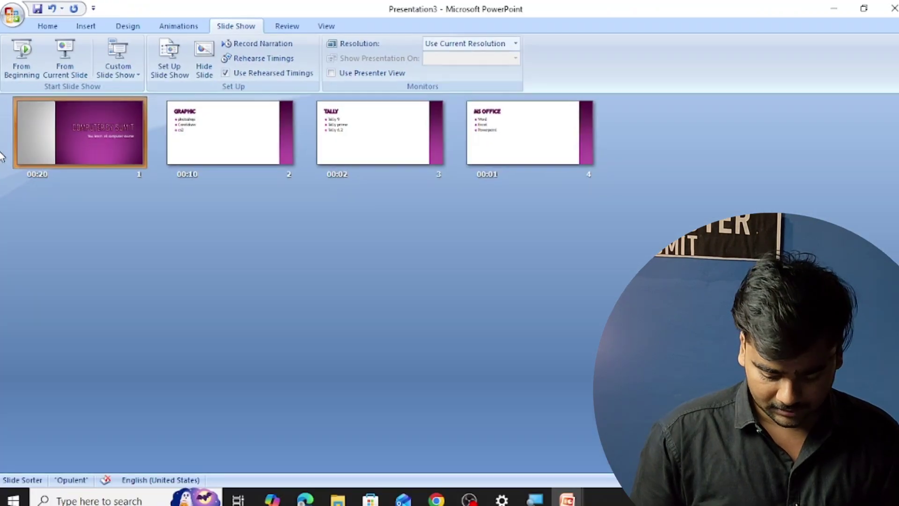
Step: Play the whole slide show from the beginning with the rehearsed timings
key("F5")
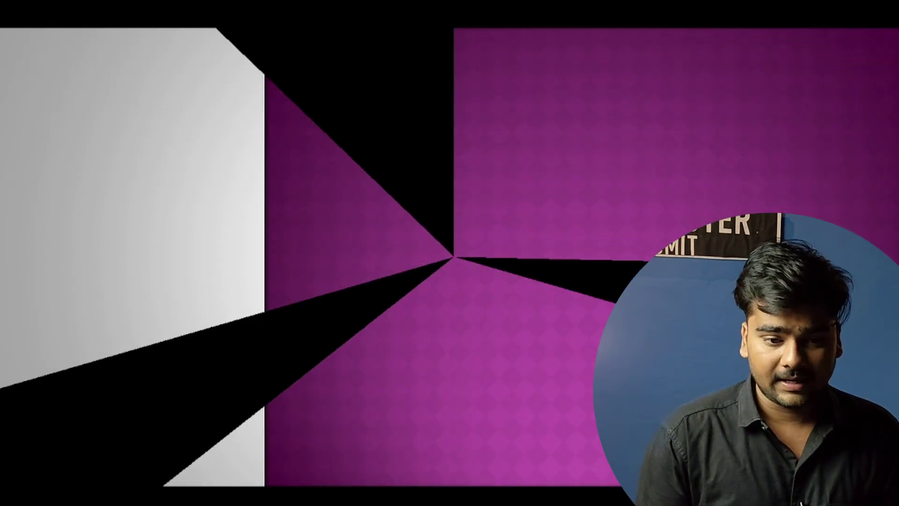